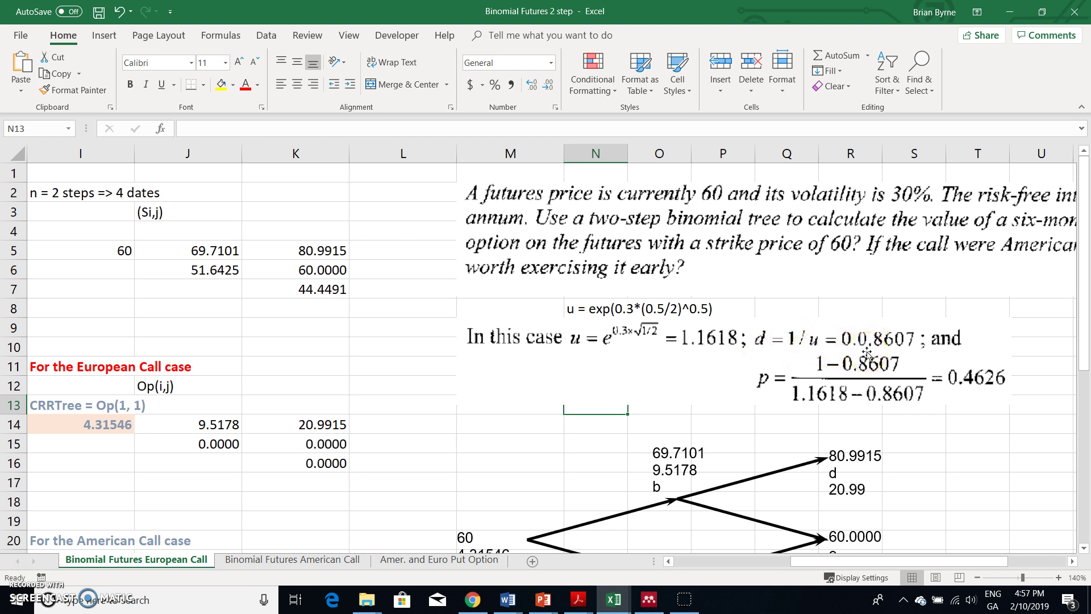
# Step: Inspect the formula for the down factor d in cell A6 and compare it with the worked solution beside the tree
pyautogui.hscroll(-8, 391, 438)
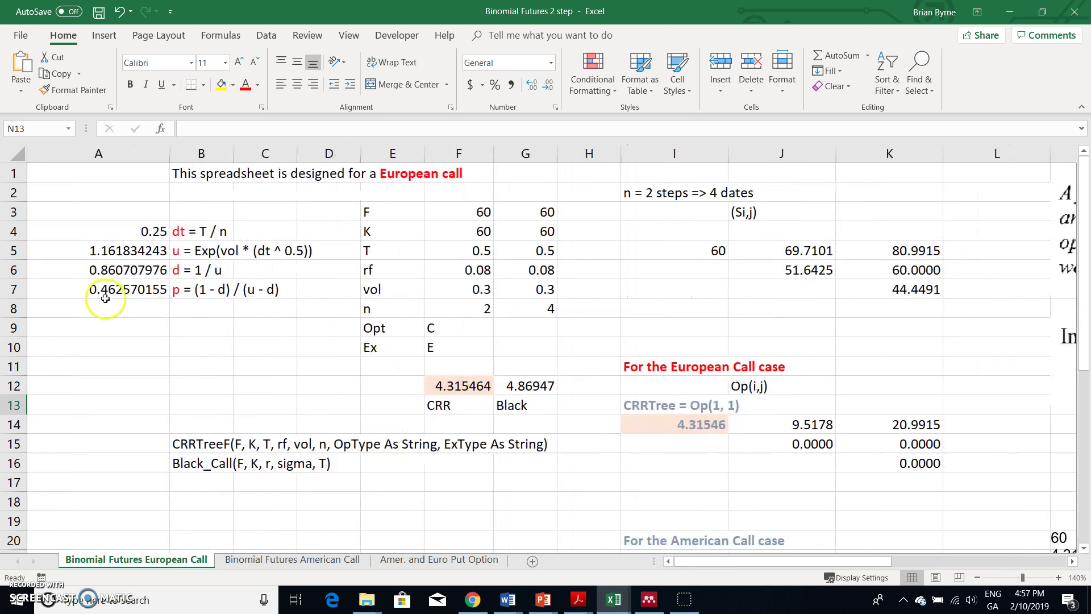
pyautogui.click(116, 273)
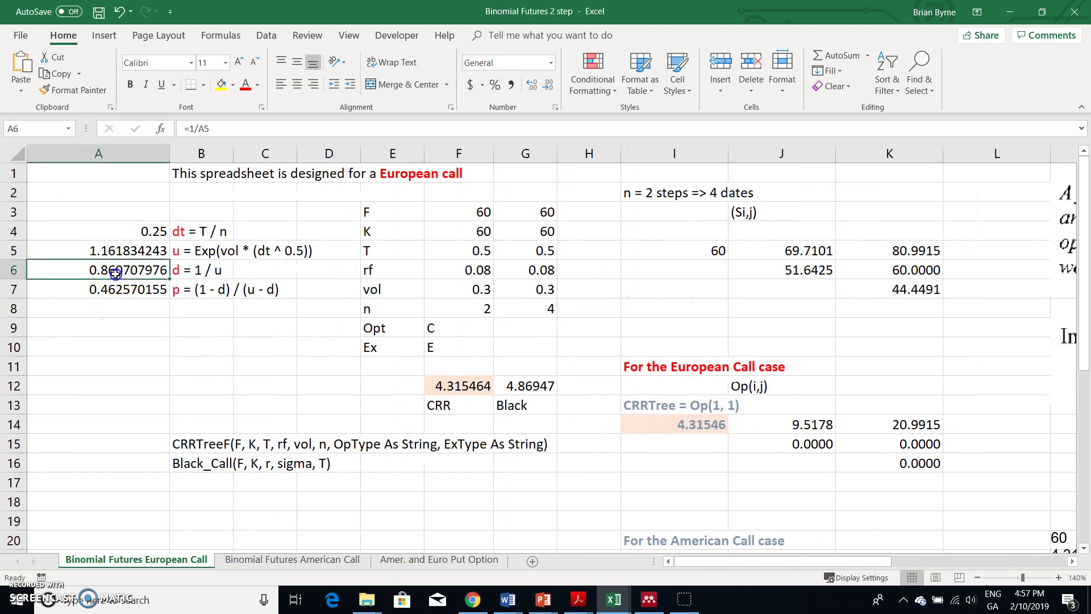
pyautogui.doubleClick(146, 271)
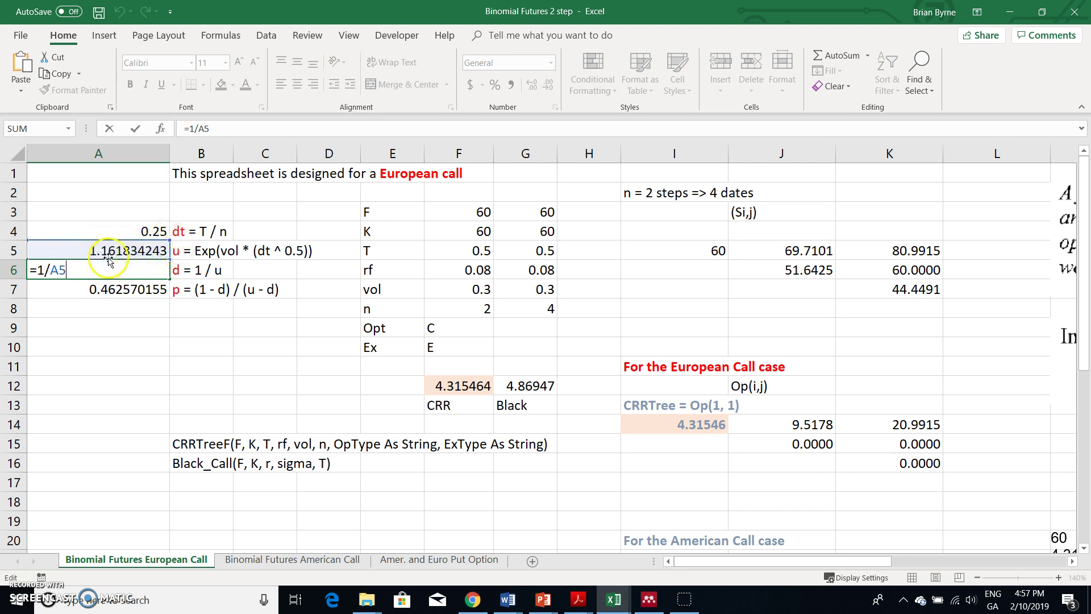
pyautogui.press('Return')
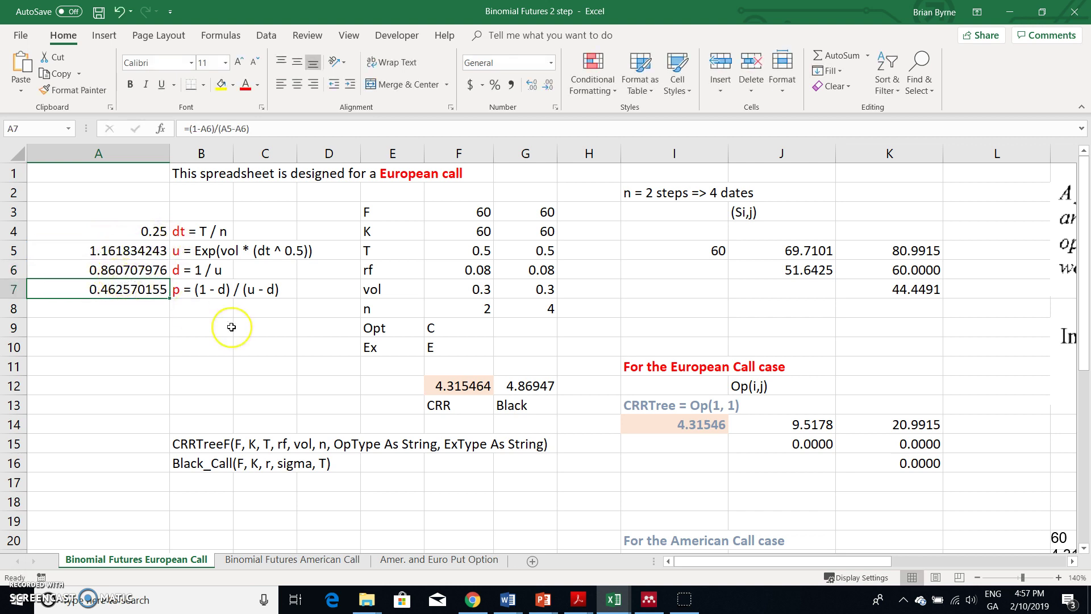
pyautogui.hscroll(5, 231, 327)
pyautogui.hscroll(1, 231, 327)
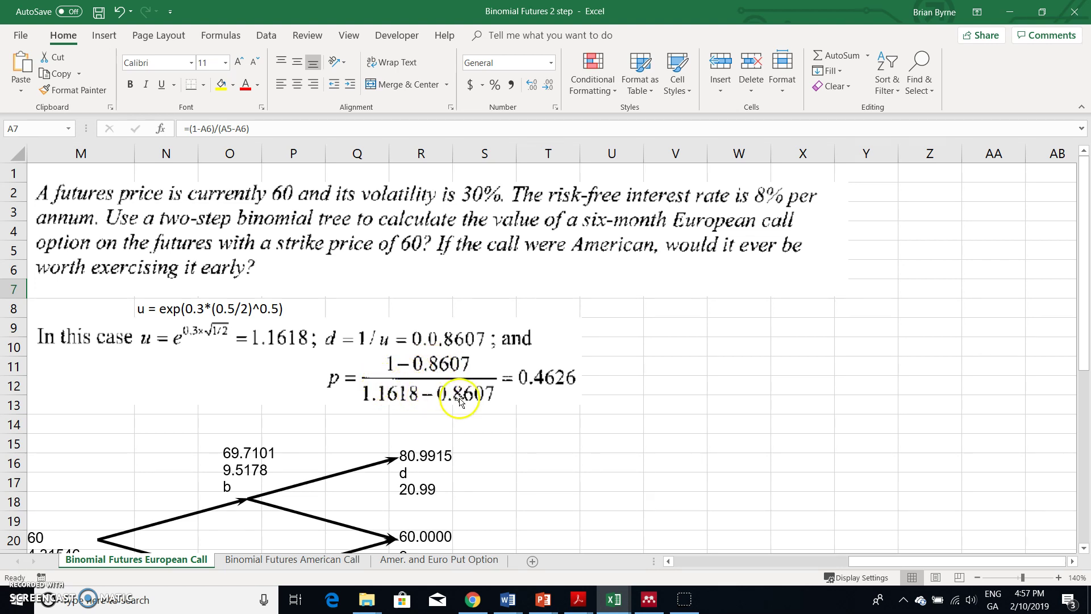
# Step: Switch to the Black Scholes PowerPoint deck to review the risk-neutral probability formula on slide 42, and return to the Binomial Futures 2 step workbook
pyautogui.click(543, 600)
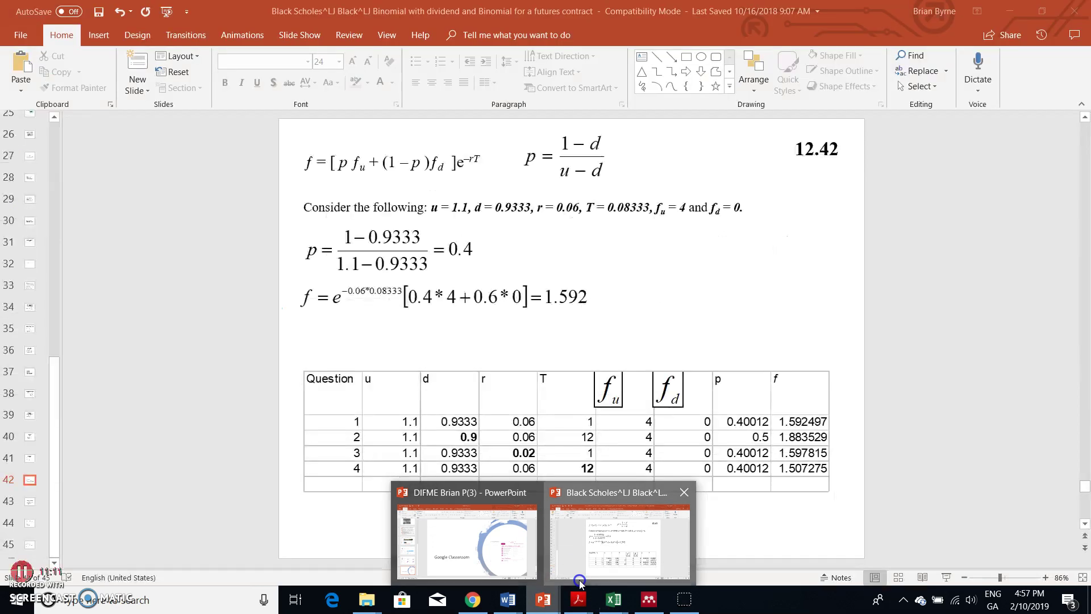
pyautogui.click(573, 571)
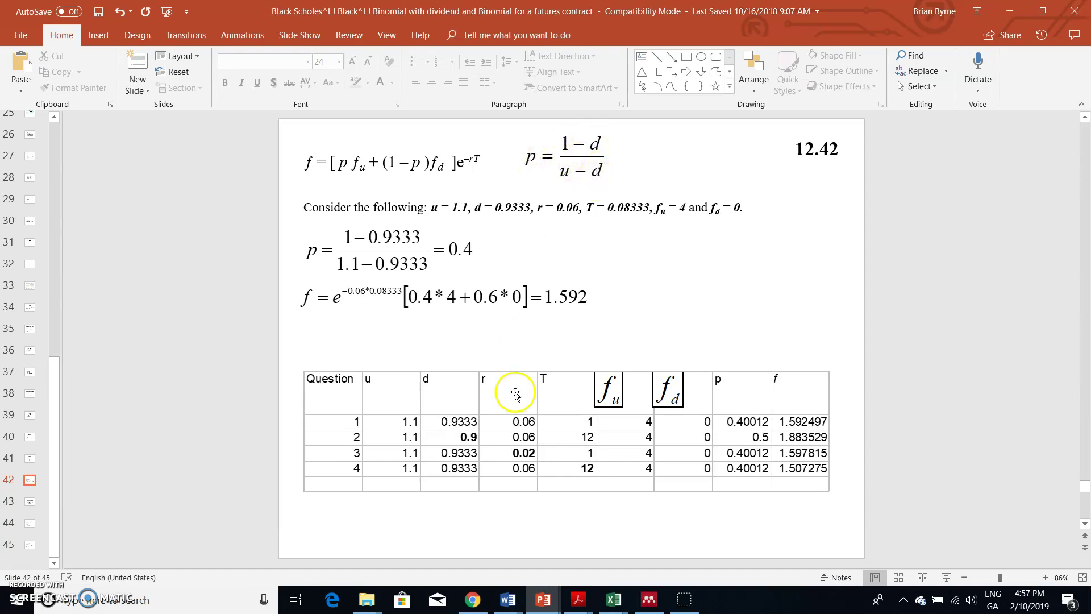
pyautogui.click(612, 604)
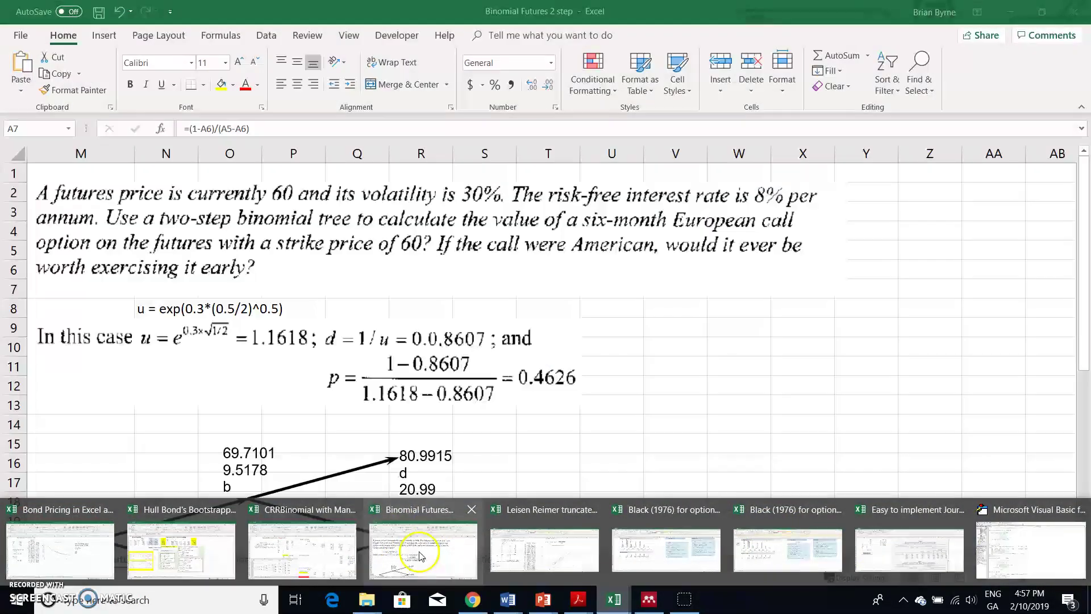
pyautogui.click(420, 554)
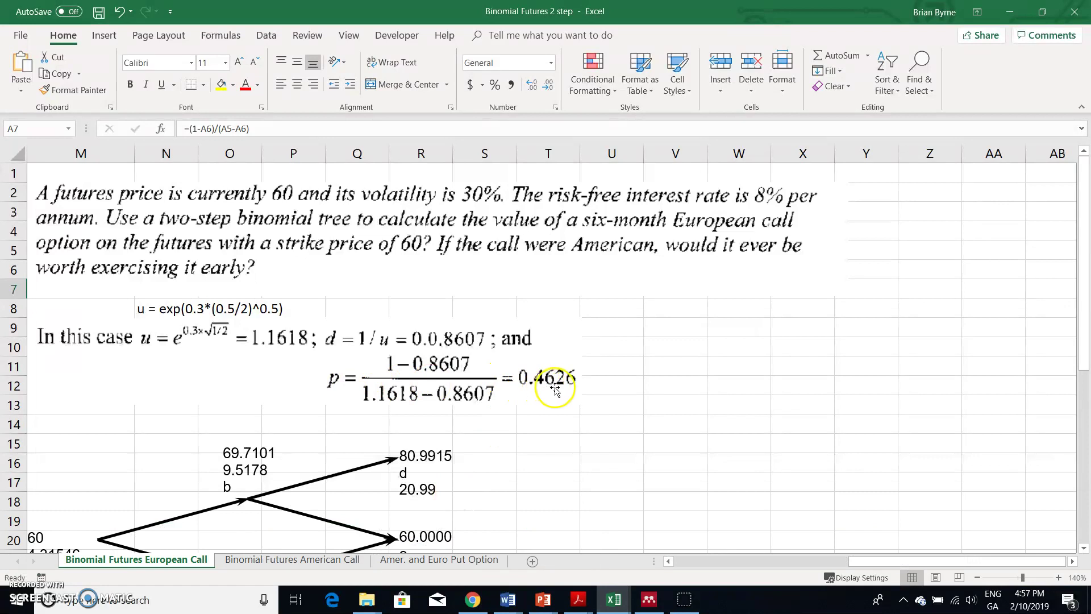
# Step: Inspect the formula for the probability p in cell A7 and compare it with the worked solution
pyautogui.moveTo(870, 562); pyautogui.dragTo(676, 560)
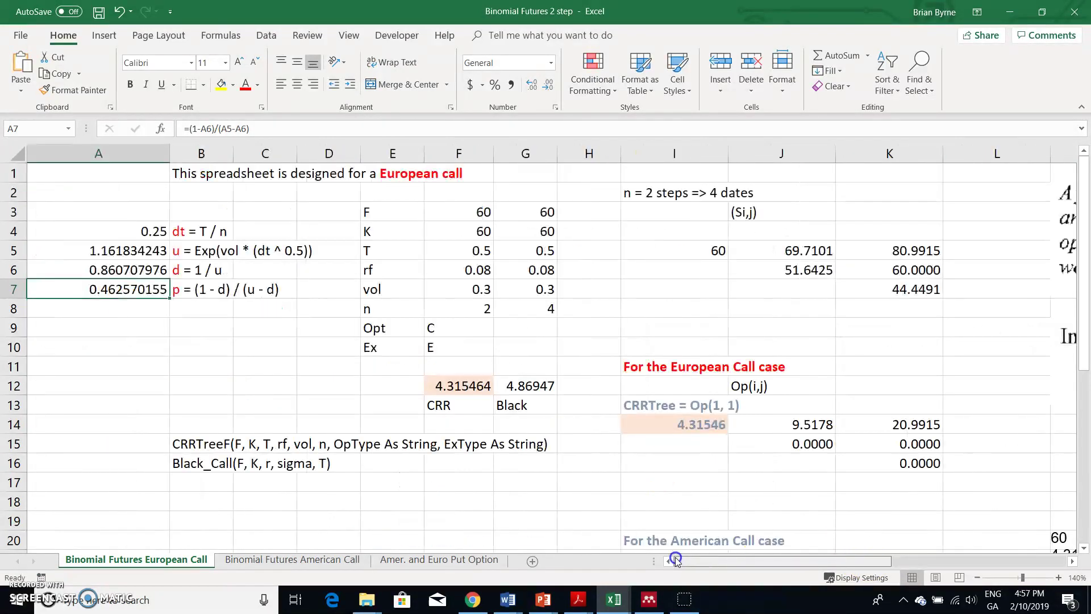
pyautogui.doubleClick(110, 290)
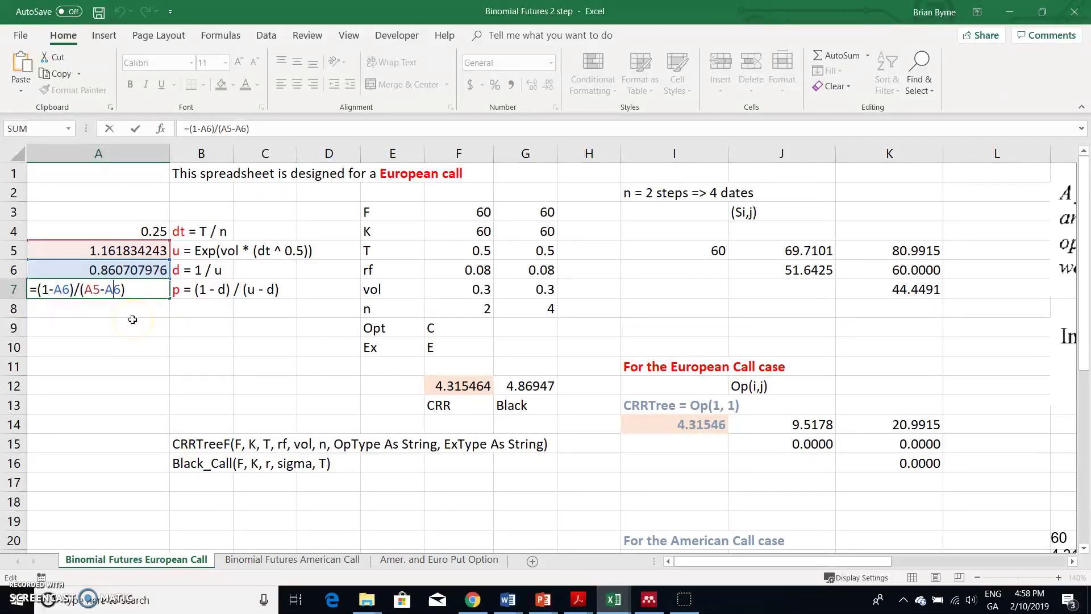
pyautogui.hotkey('ctrl', 'Return')
pyautogui.hscroll(10, 233, 327)
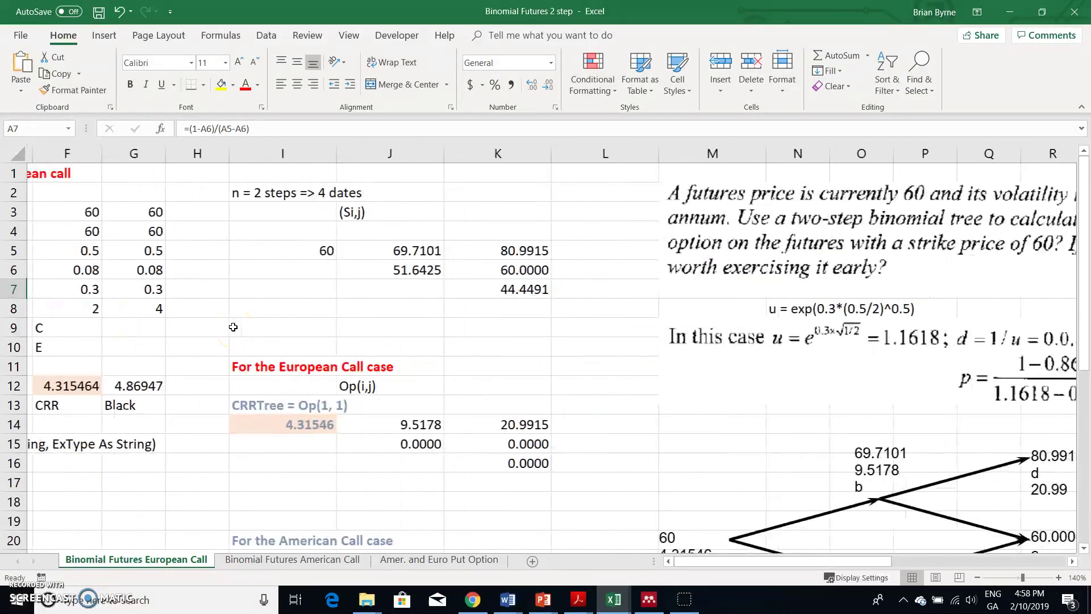
pyautogui.hscroll(2, 233, 327)
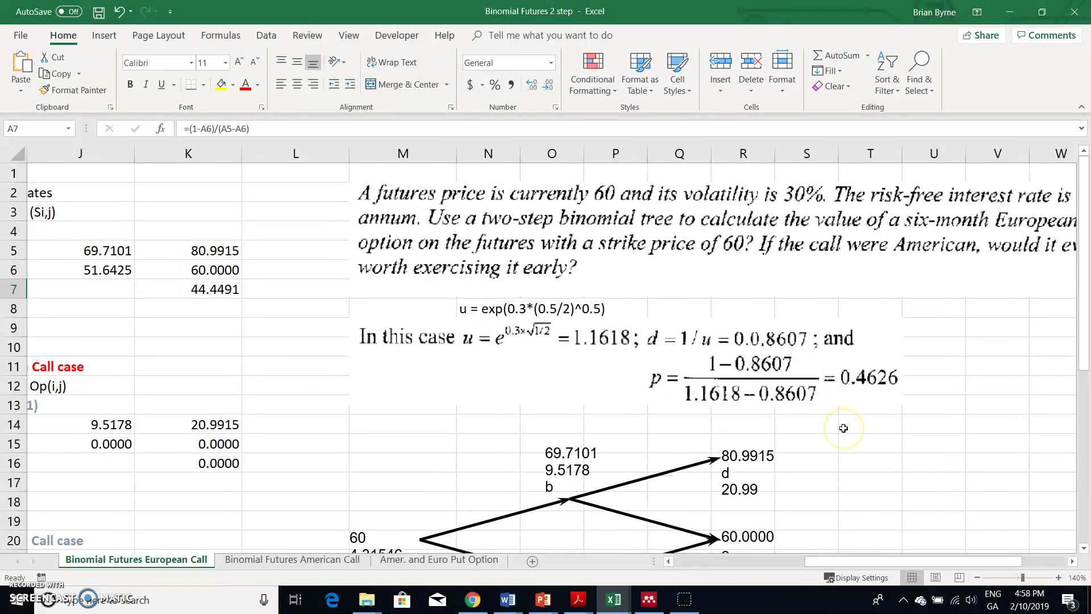
pyautogui.hscroll(1, 843, 428)
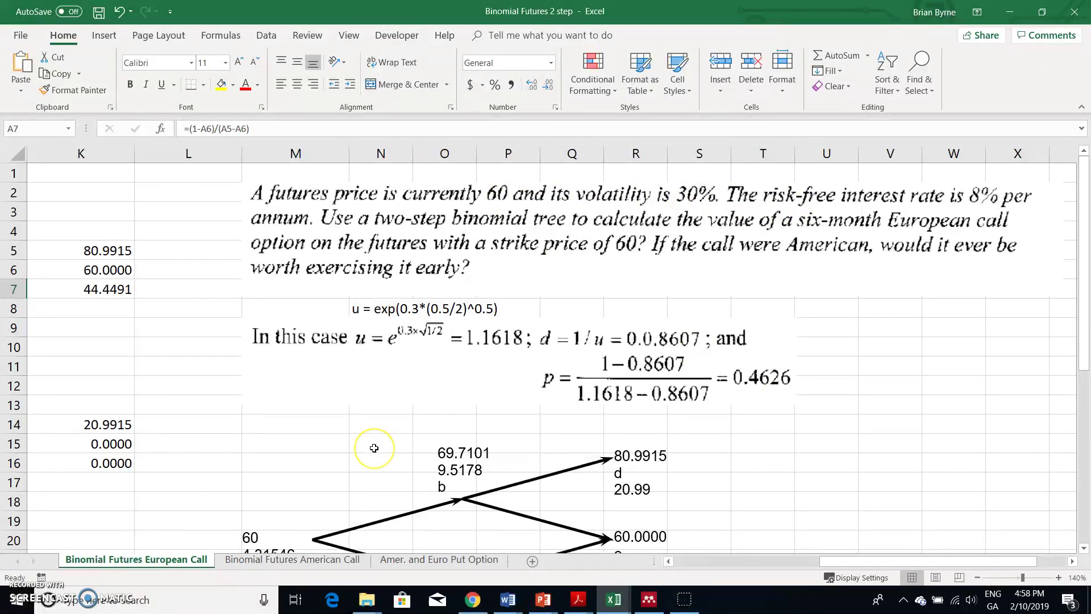
# Step: Recolour the futures prices at all nodes of the binomial tree diagram blue, starting with the 60 at node a
pyautogui.scroll(-2, 370, 446)
pyautogui.scroll(-1, 374, 448)
pyautogui.click(261, 413)
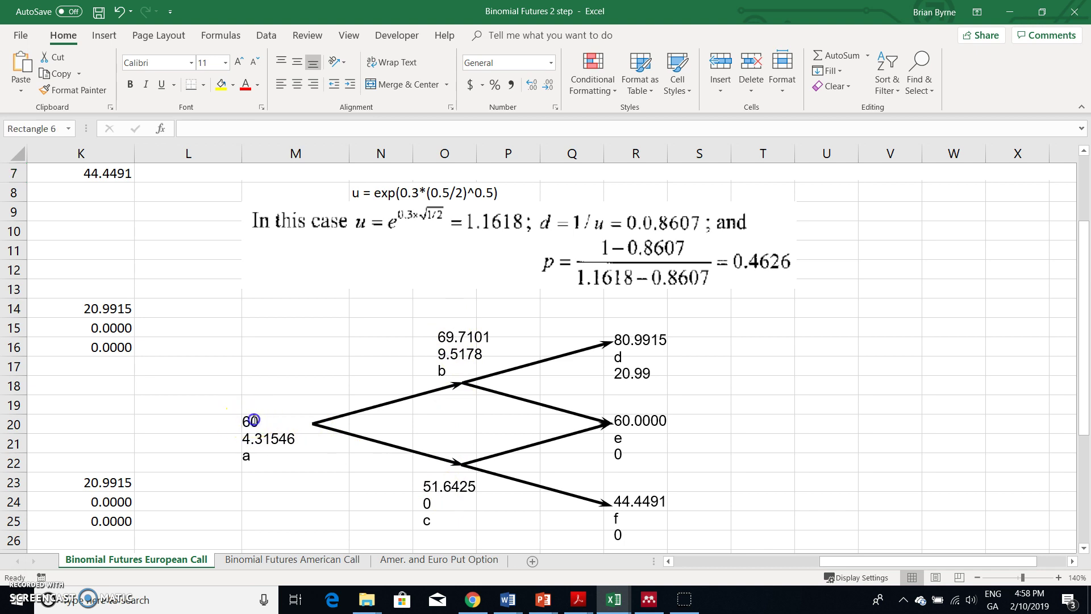
pyautogui.doubleClick(258, 421)
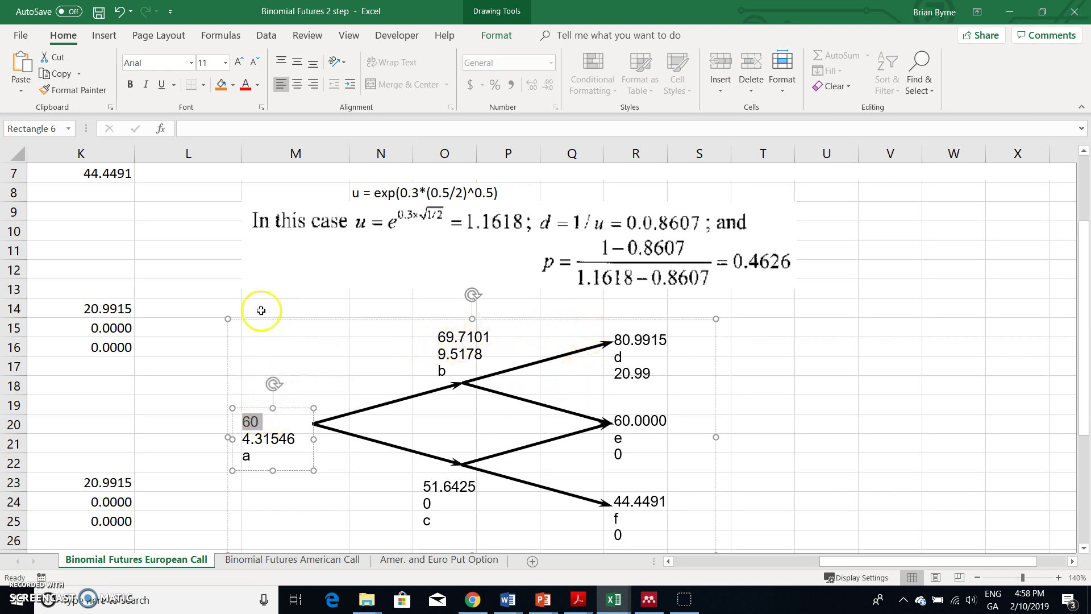
pyautogui.click(190, 352)
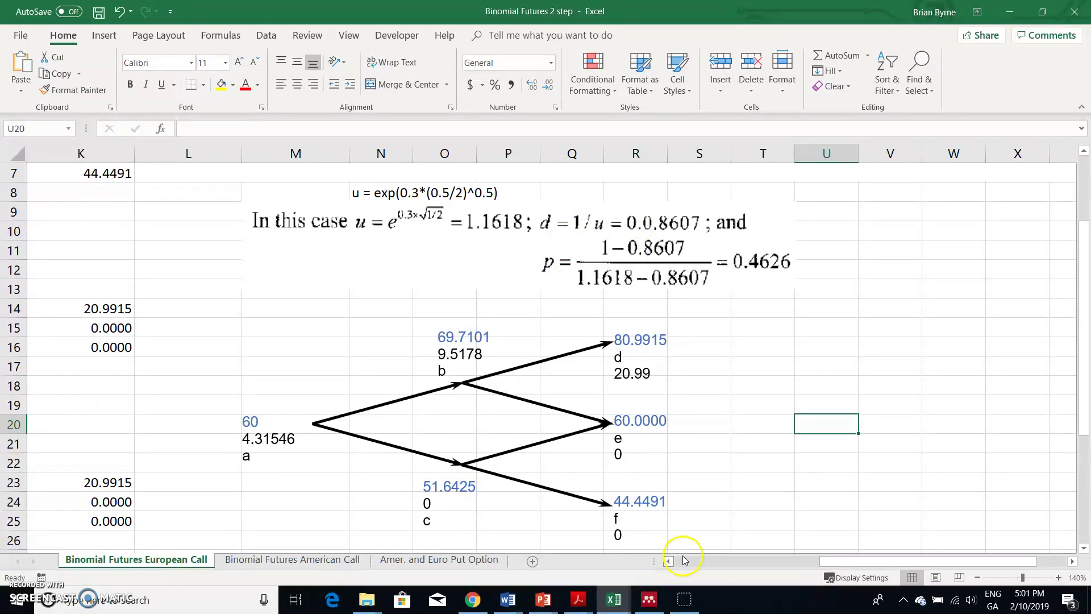
# Step: Inspect the formula behind the initial futures price in cell I5 of the price tree
pyautogui.click(978, 577)
pyautogui.click(978, 578)
pyautogui.click(978, 577)
pyautogui.click(977, 578)
pyautogui.click(977, 578)
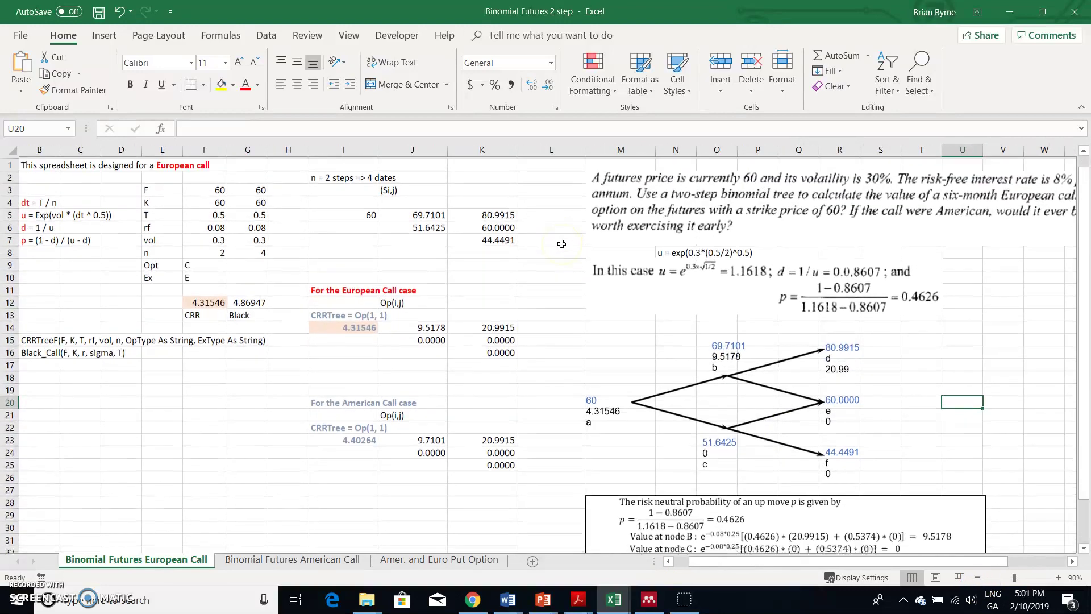
pyautogui.click(361, 214)
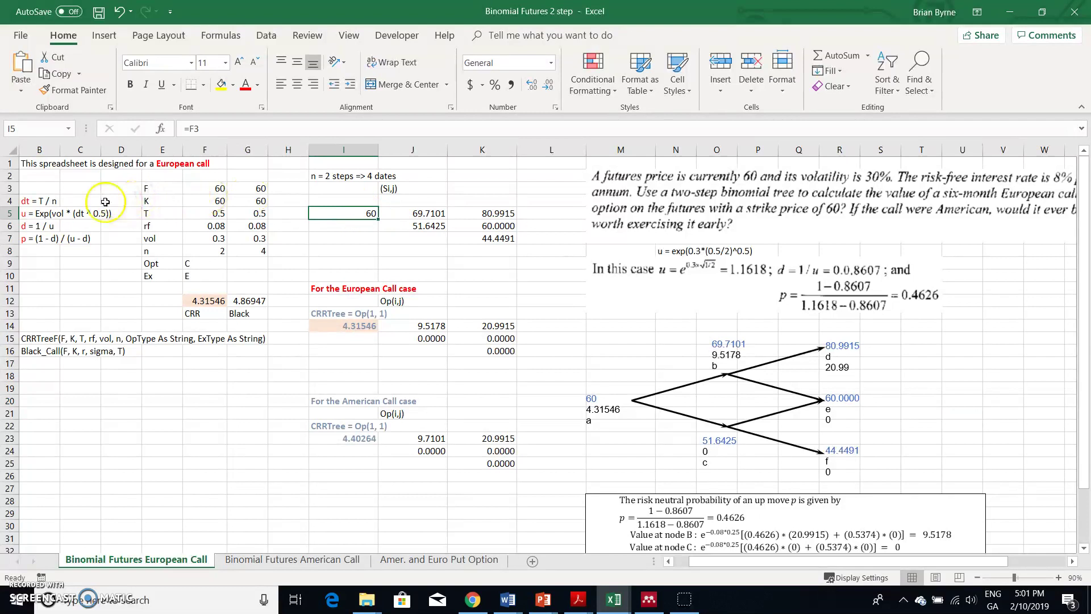
pyautogui.hscroll(-1, 39, 202)
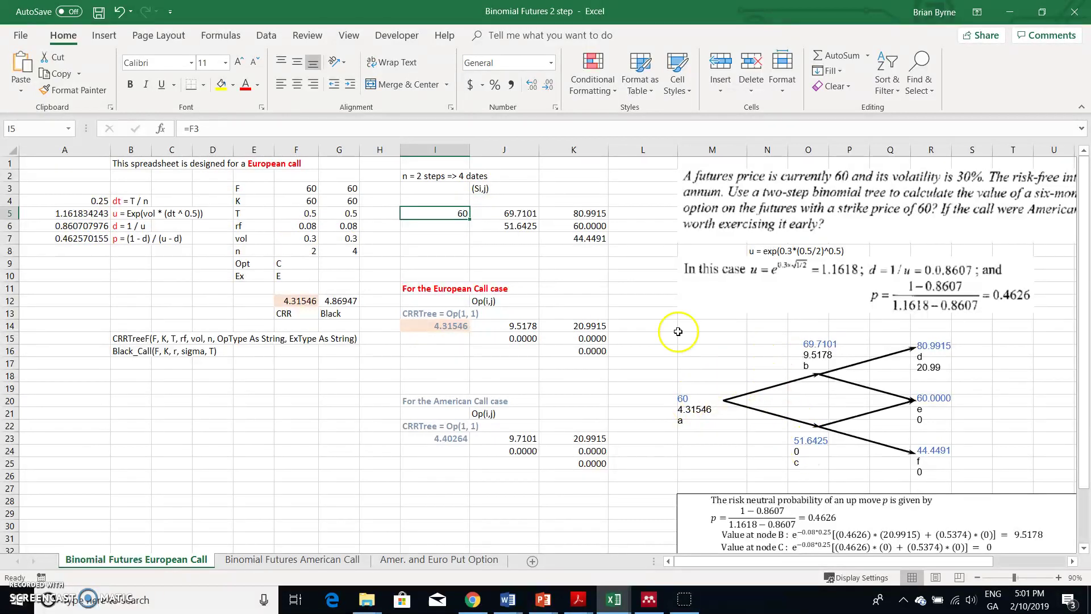
# Step: Inspect the up-move price formulas in cells J5 and K5 and the cells they reference
pyautogui.doubleClick(513, 212)
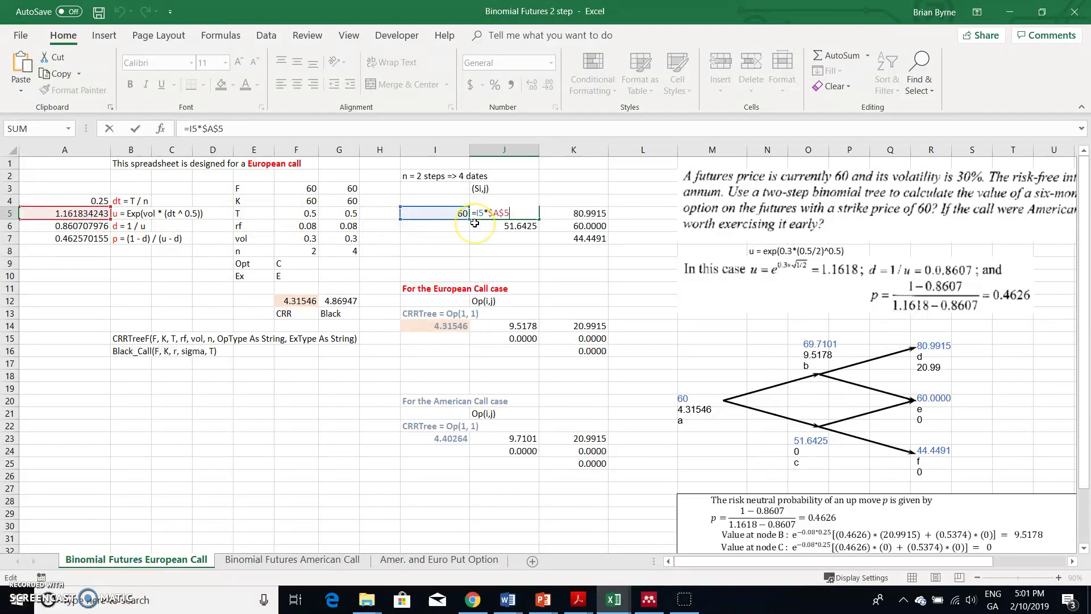
pyautogui.click(501, 217)
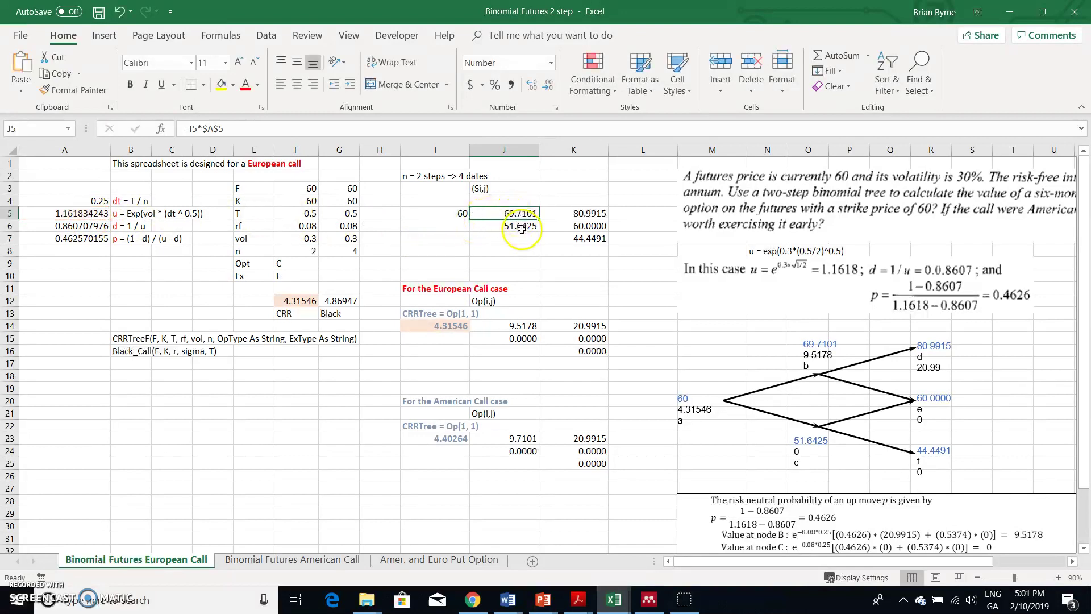
pyautogui.click(579, 215)
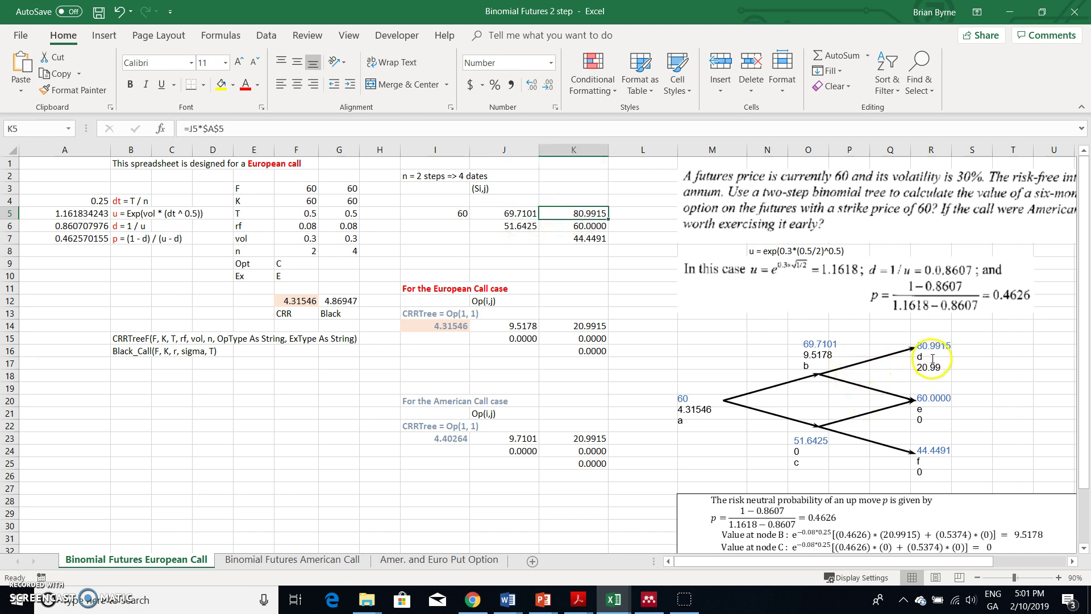
pyautogui.doubleClick(584, 211)
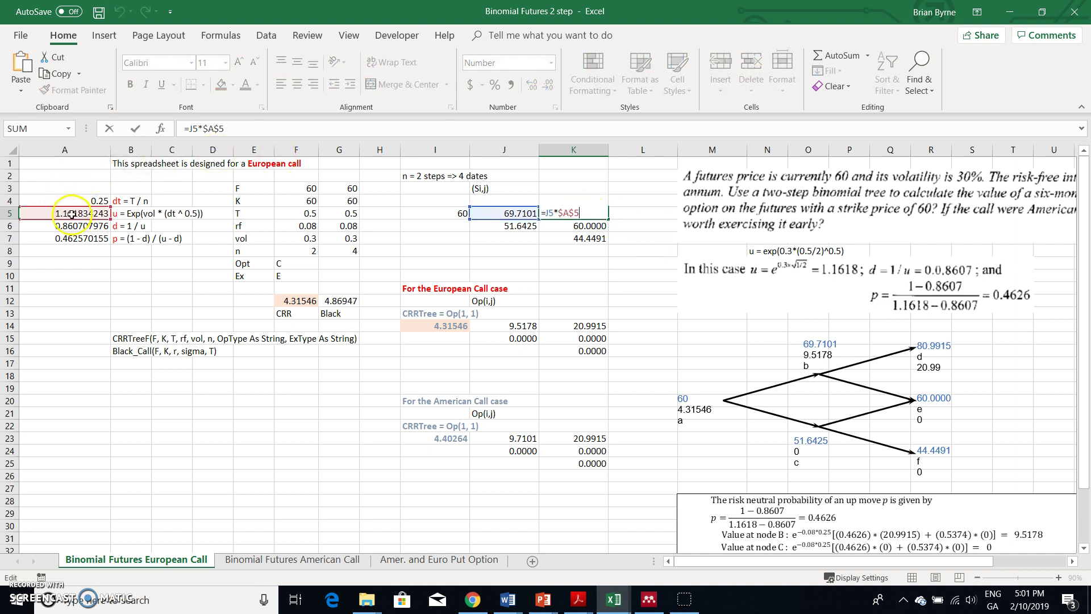
pyautogui.press('Escape')
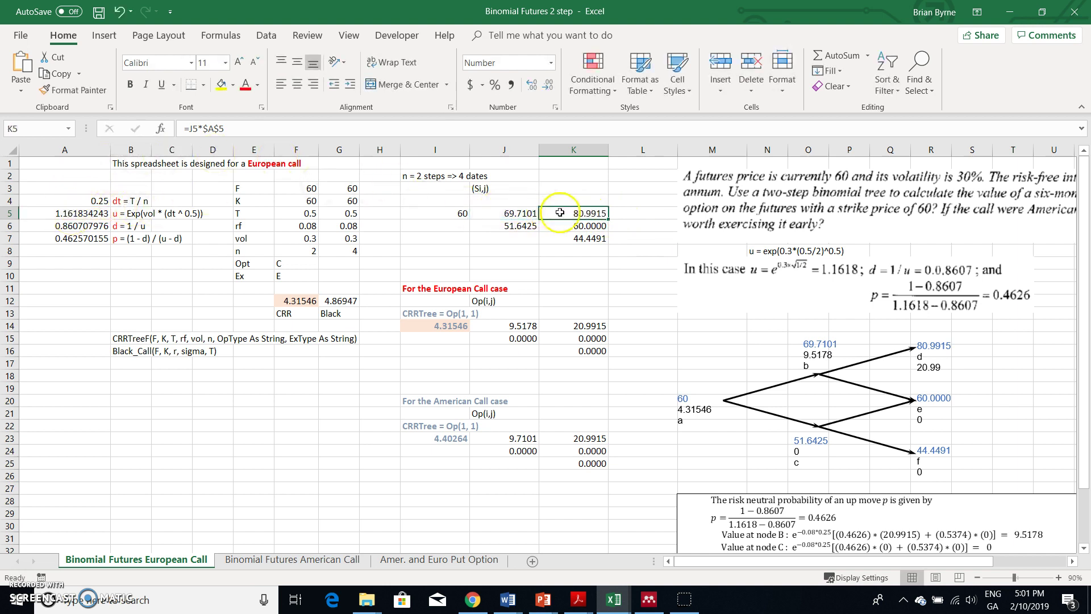
# Step: Inspect the down-move price formula in cell J6 and the final-date price formulas in cells K7 and K6
pyautogui.click(526, 228)
pyautogui.doubleClick(518, 223)
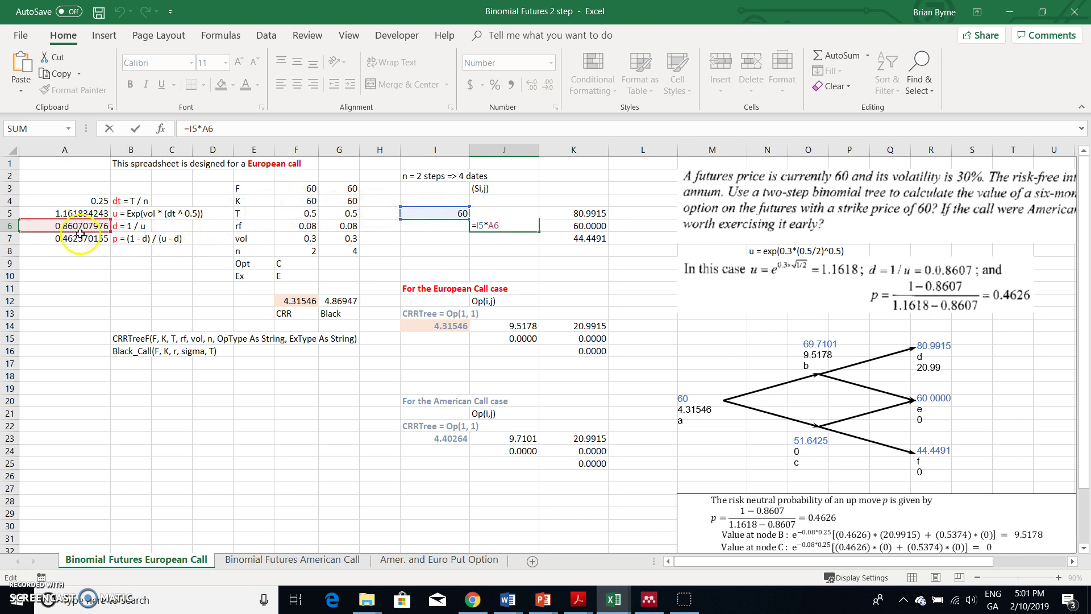
pyautogui.hotkey('ctrl', 'Return')
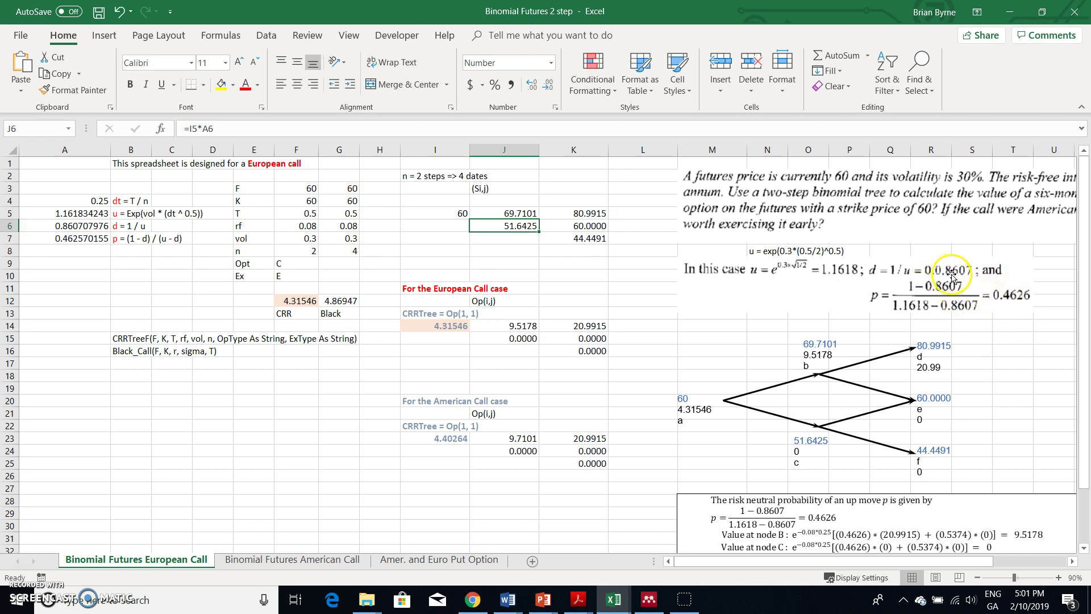
pyautogui.doubleClick(523, 227)
pyautogui.press('Escape')
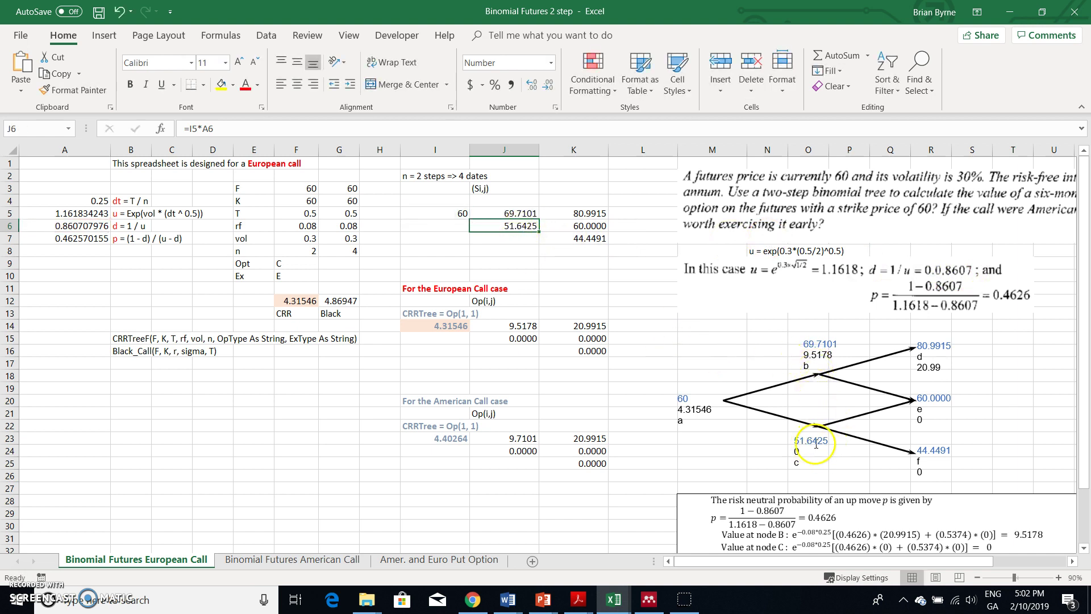
pyautogui.click(587, 243)
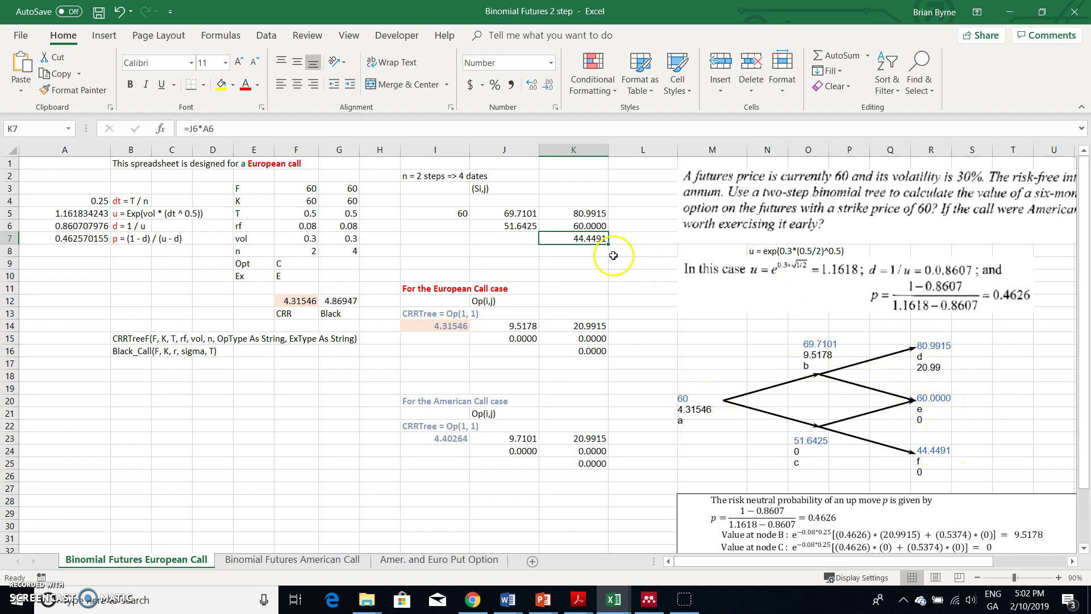
pyautogui.click(585, 226)
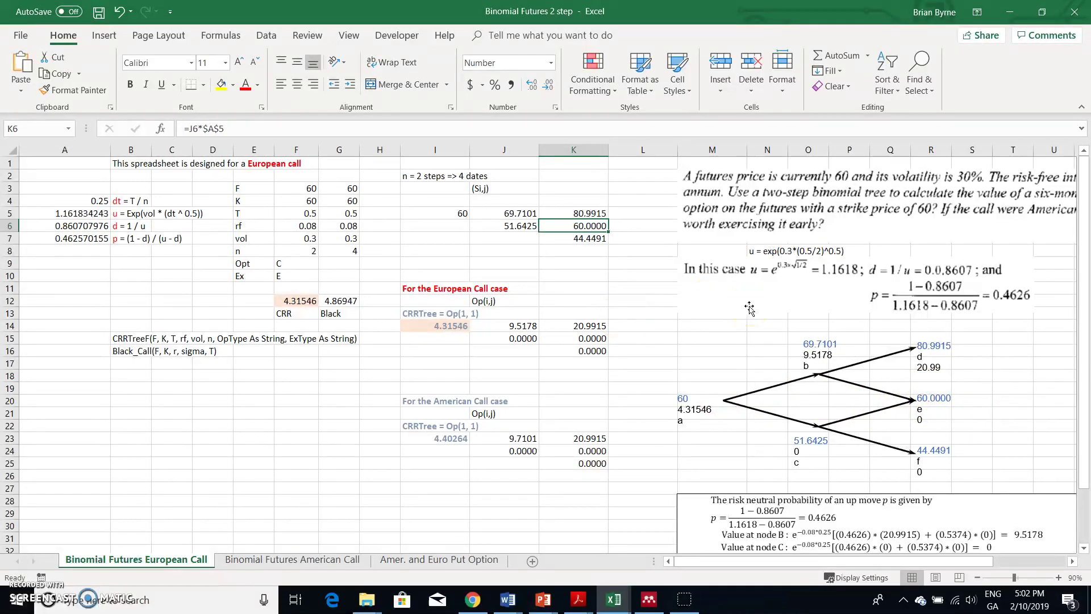
# Step: Bring the full problem statement, tree diagram and node-value calculations into view
pyautogui.press('Down')
pyautogui.press('Down')
pyautogui.press('Down')
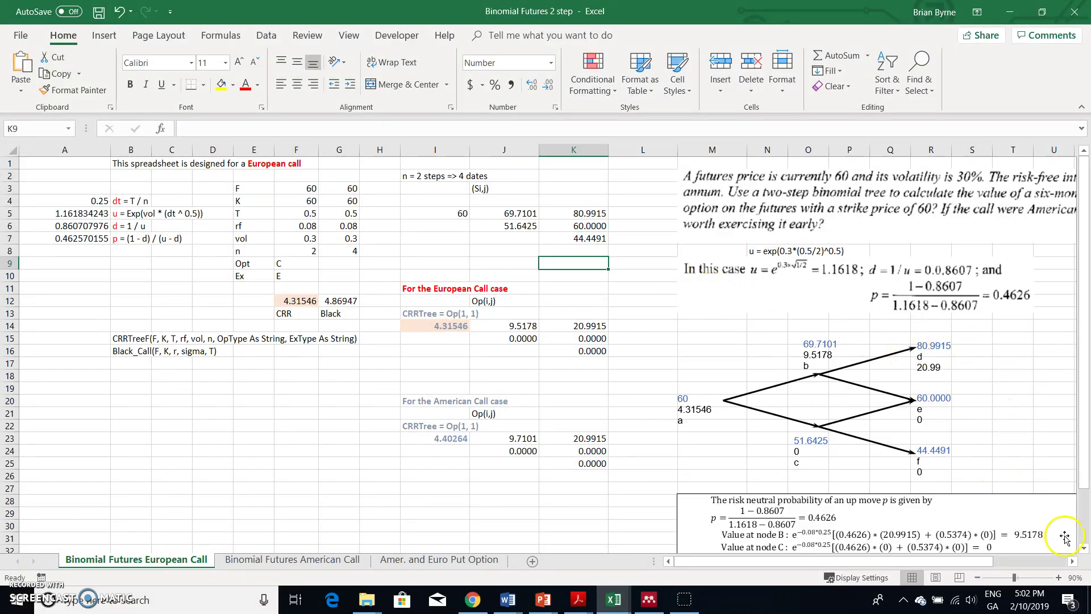
pyautogui.click(1072, 561)
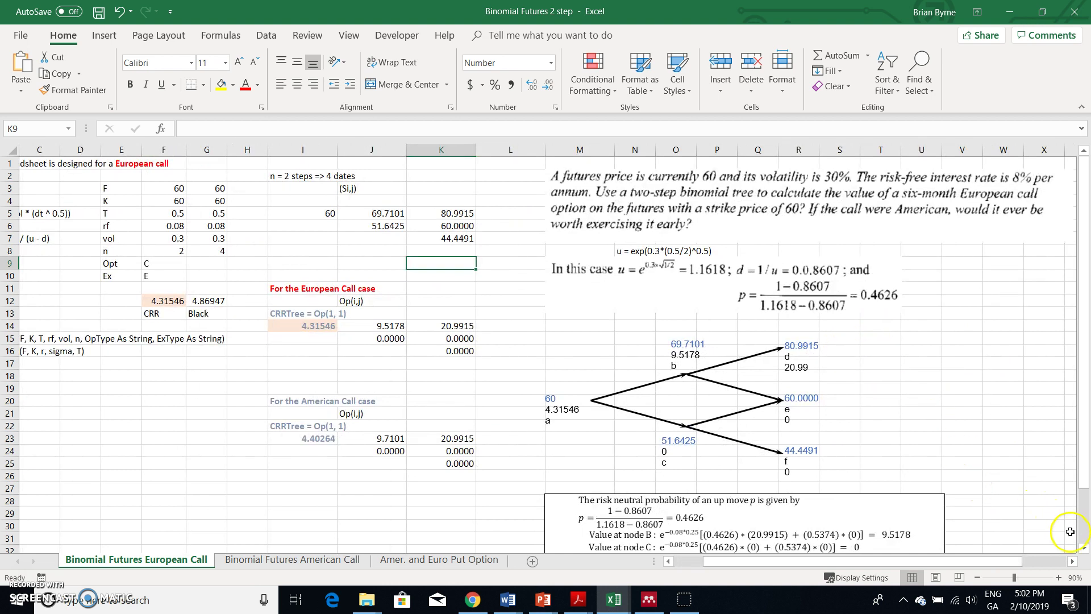
pyautogui.click(1071, 561)
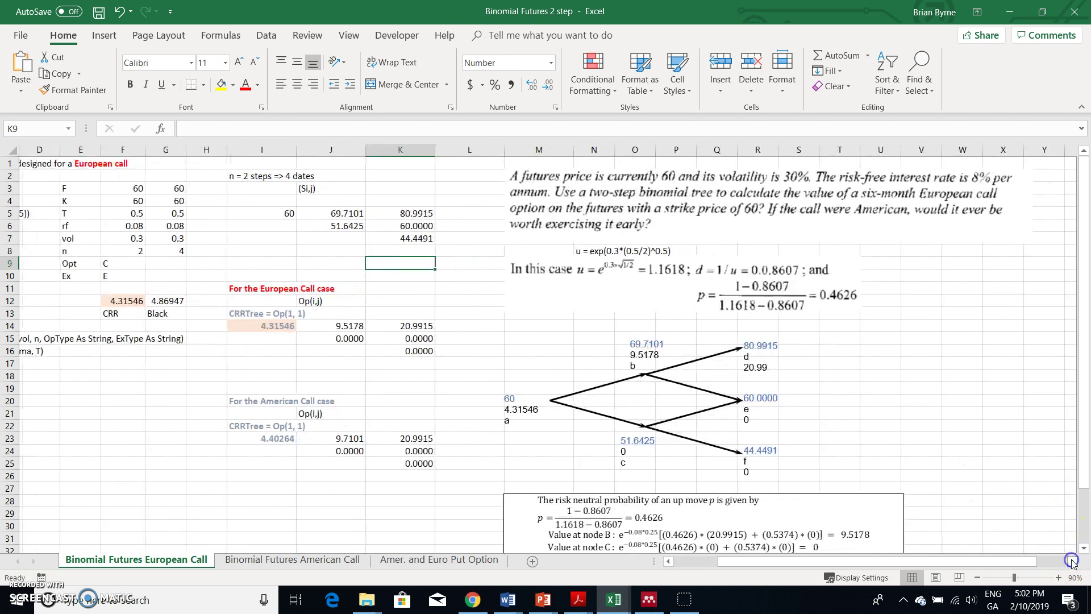